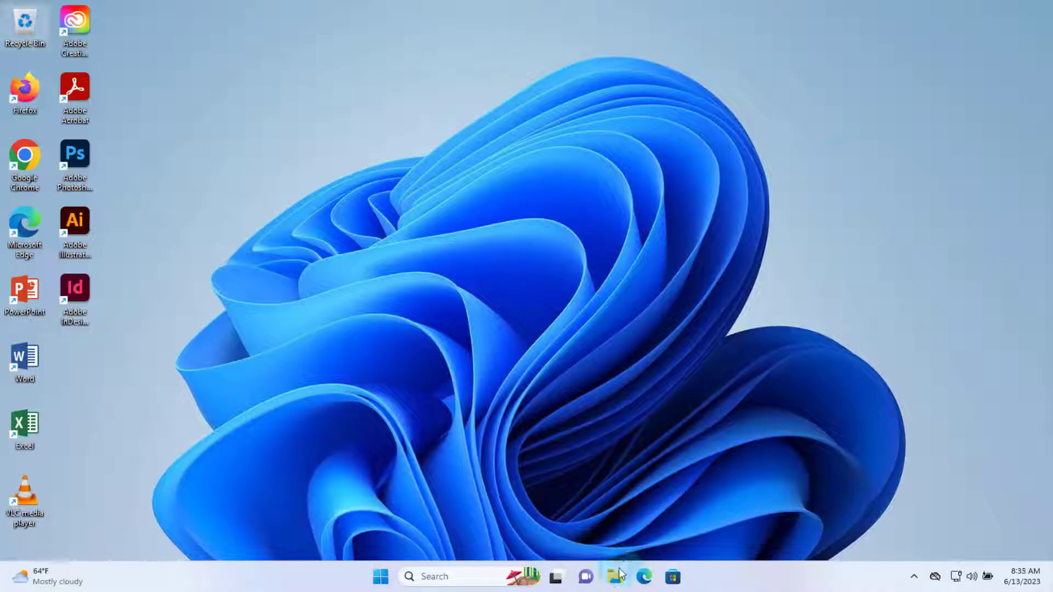
# Step: Open File Explorer and browse into the Windows folder on the Windows (C:) drive
pyautogui.click(618, 575)
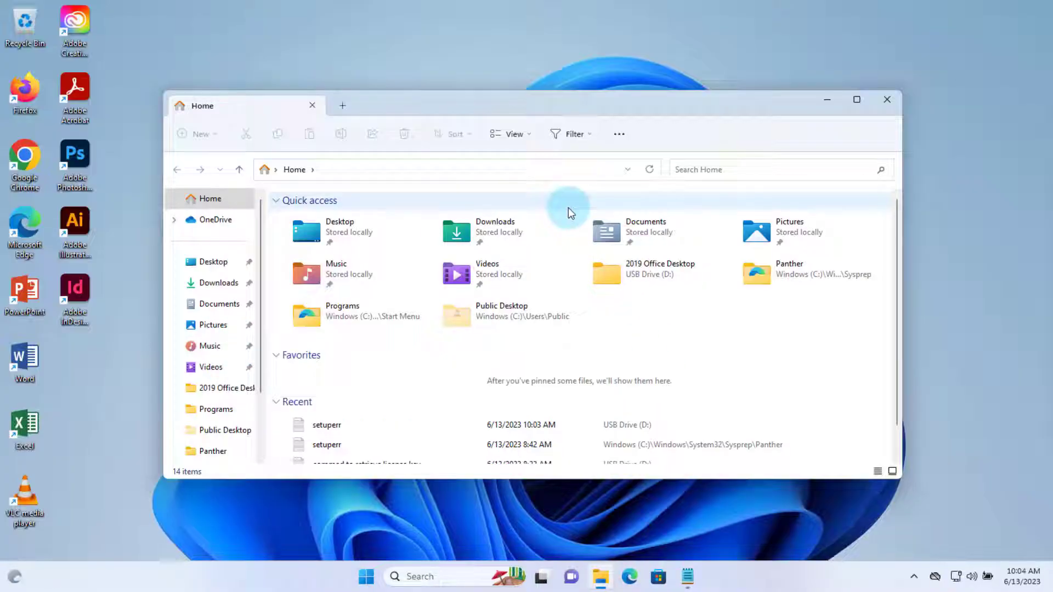
pyautogui.scroll(-2, 230, 384)
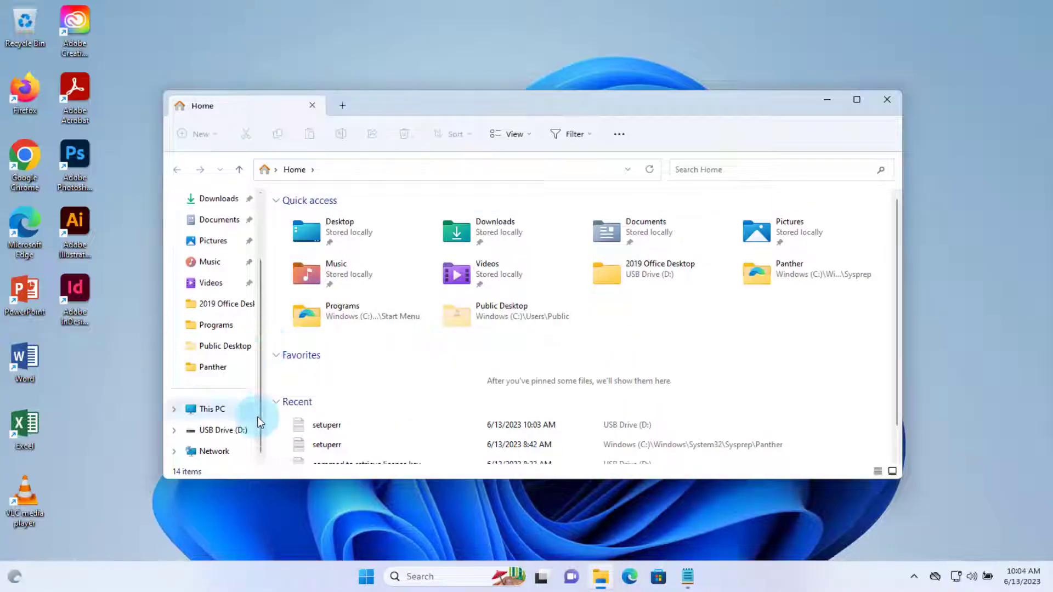
pyautogui.click(232, 417)
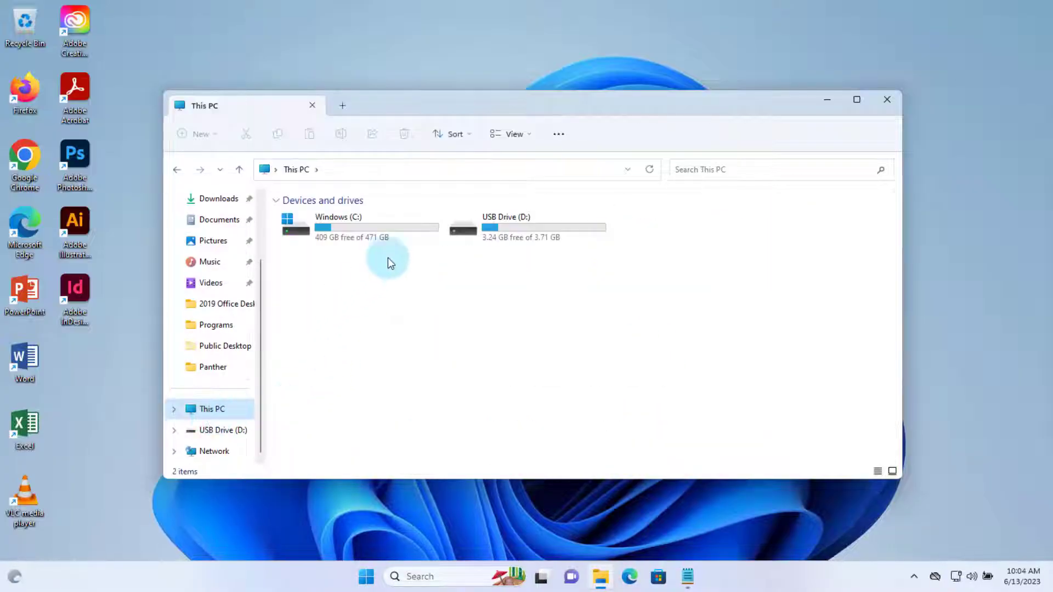
pyautogui.doubleClick(345, 233)
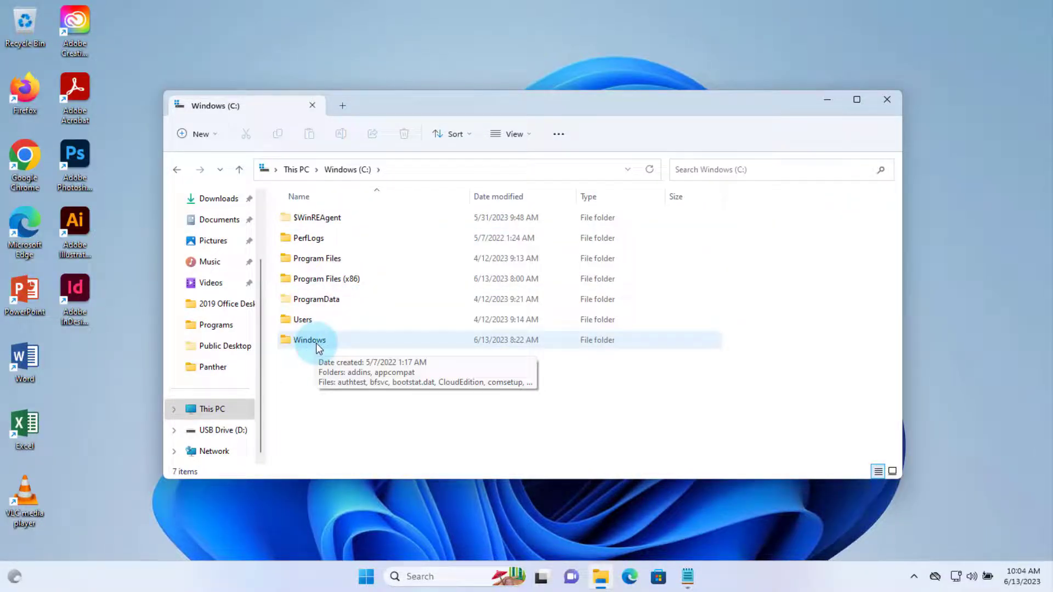
pyautogui.doubleClick(316, 344)
# Step: Jump to System32 by typing 'sys', then open its Sysprep subfolder
pyautogui.click(336, 331)
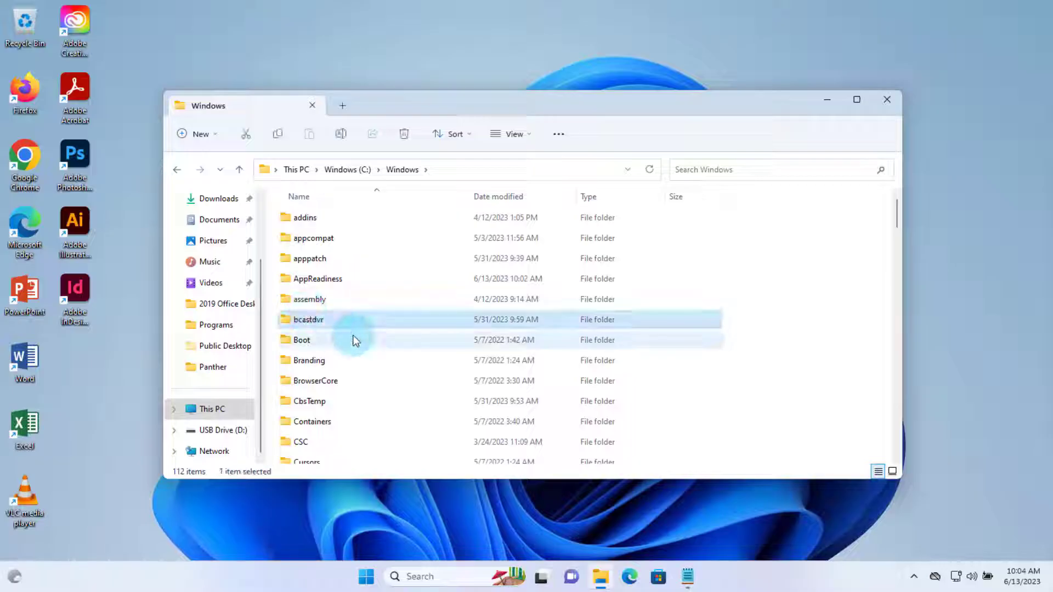
pyautogui.write('sys')
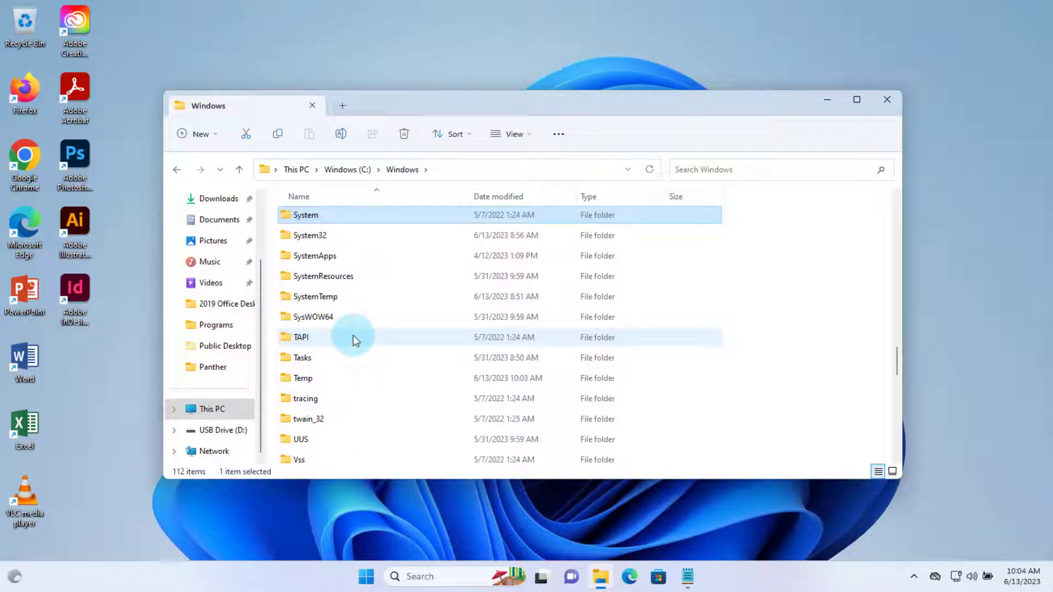
pyautogui.doubleClick(321, 238)
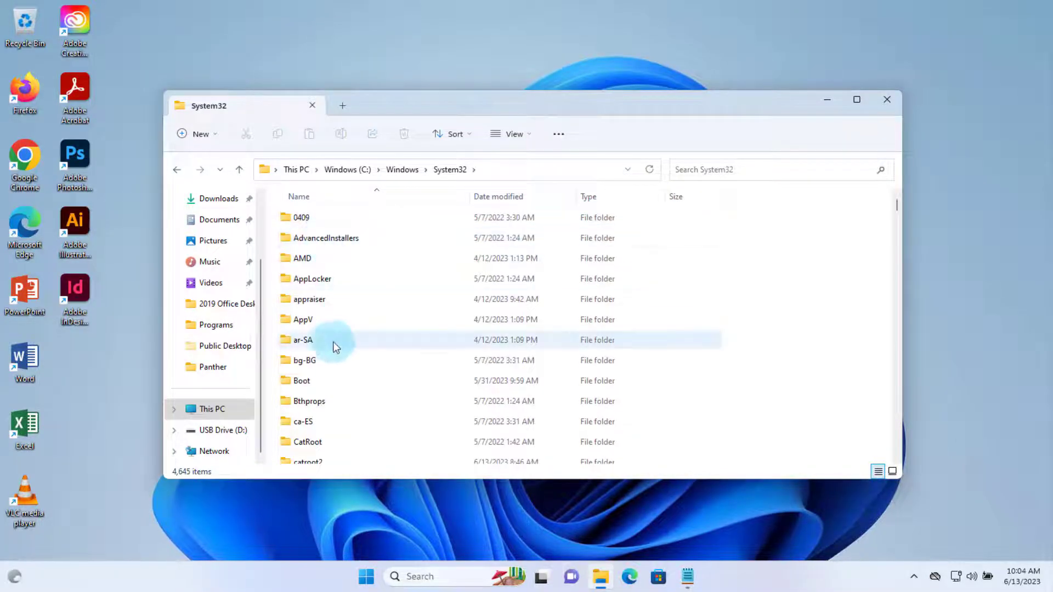
pyautogui.click(308, 345)
pyautogui.scroll(-2, 301, 351)
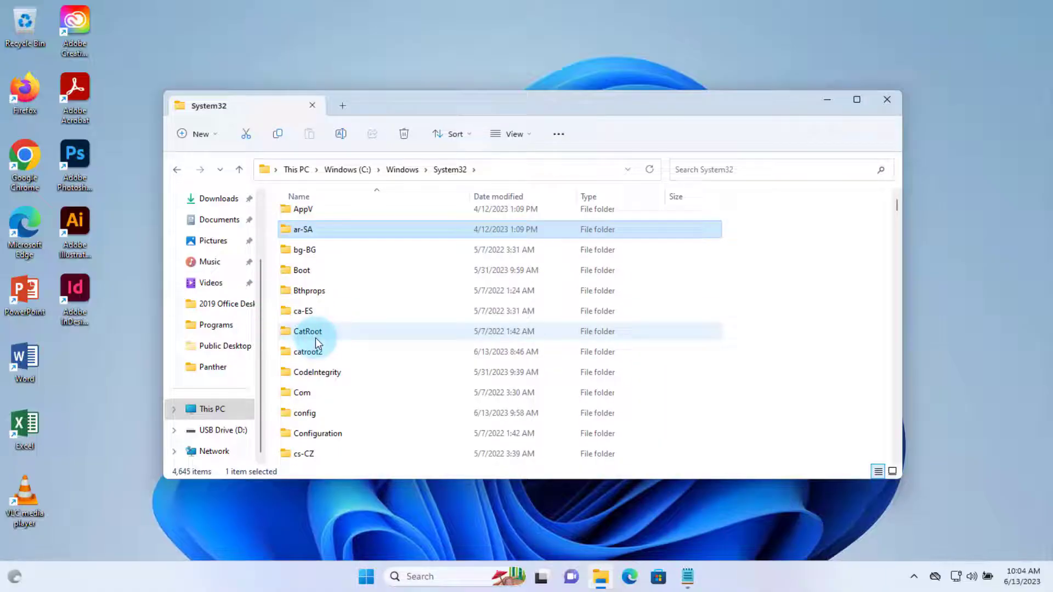
pyautogui.scroll(-2, 321, 348)
pyautogui.scroll(-2, 324, 357)
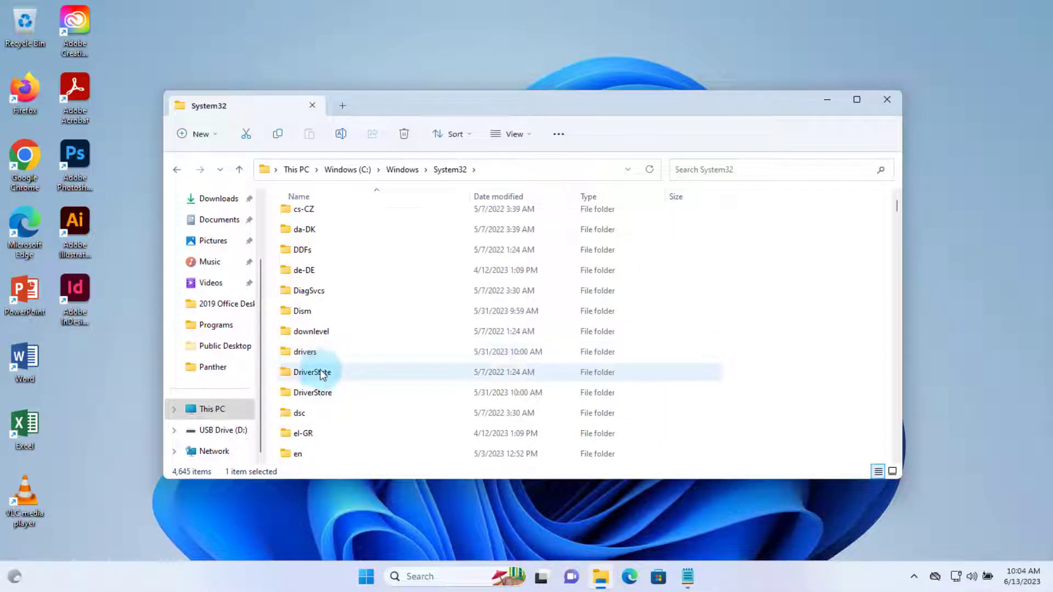
pyautogui.scroll(-3, 320, 372)
pyautogui.scroll(-20, 318, 384)
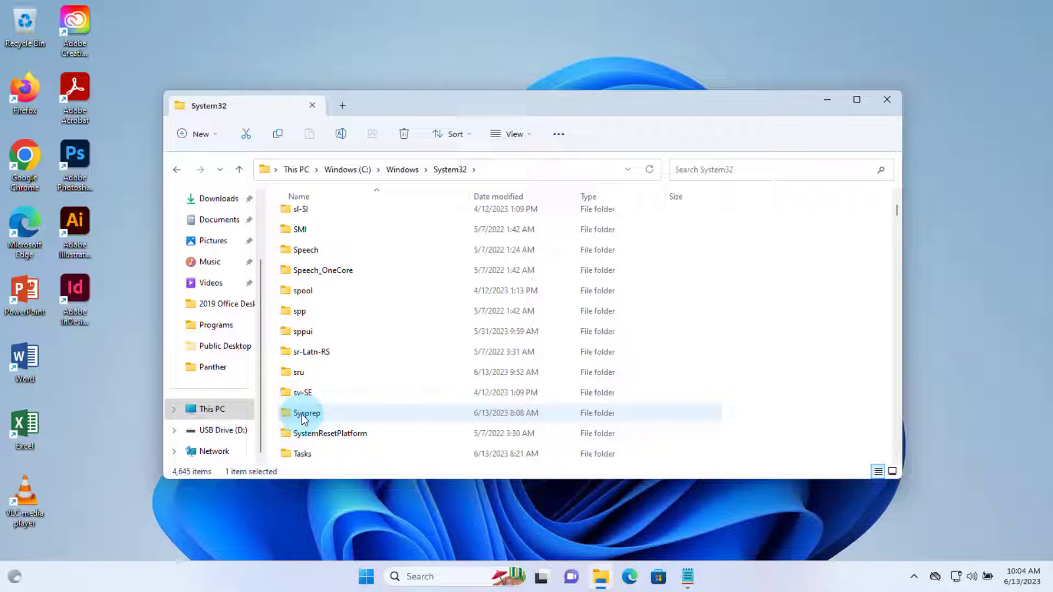
pyautogui.doubleClick(305, 417)
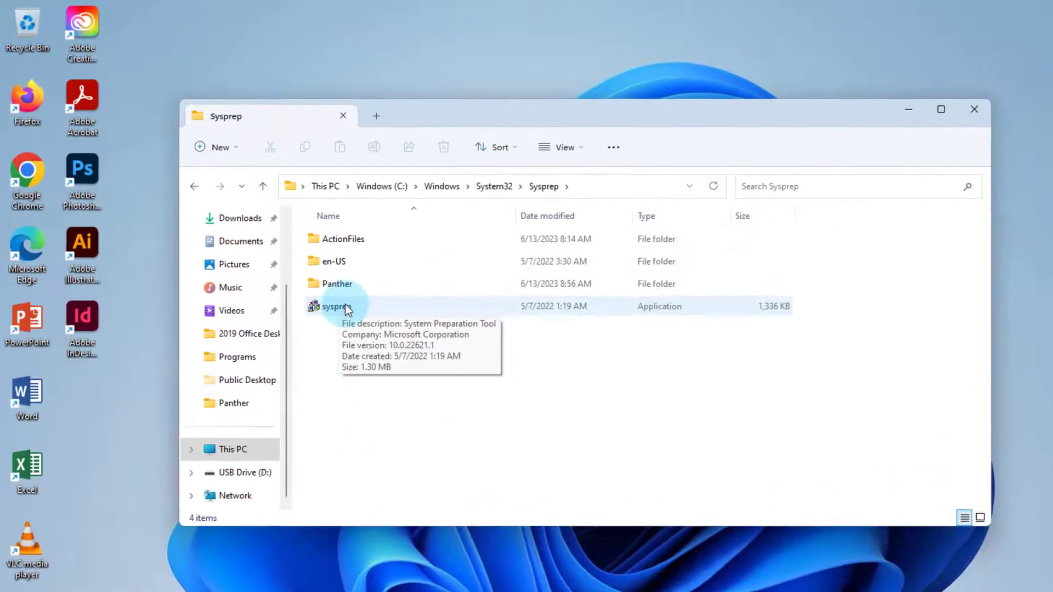
# Step: Run sysprep as administrator with Generalize ticked and Shutdown as the shutdown option
pyautogui.rightClick(315, 281)
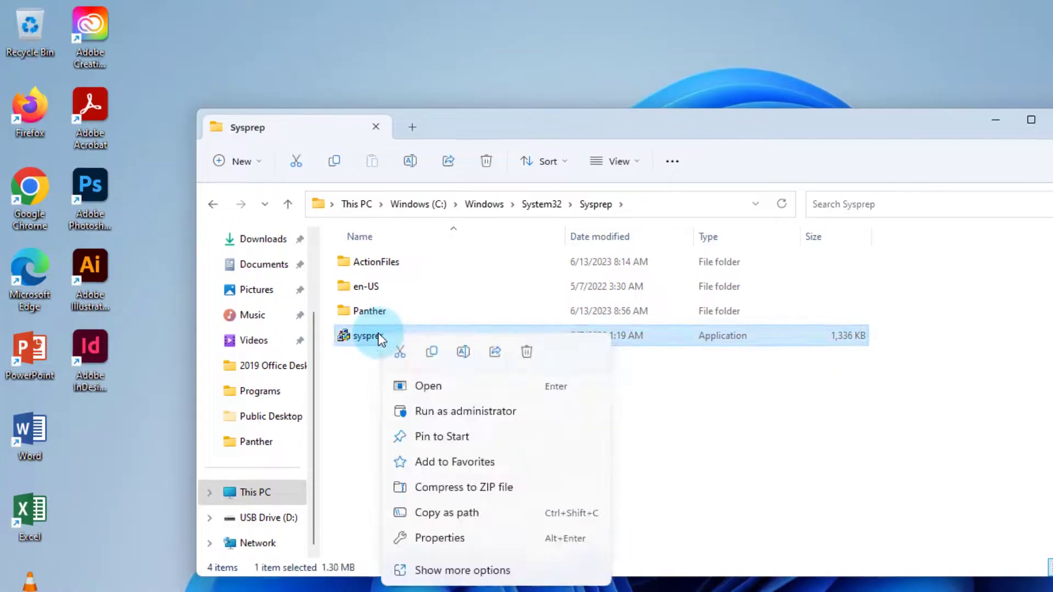
pyautogui.click(408, 411)
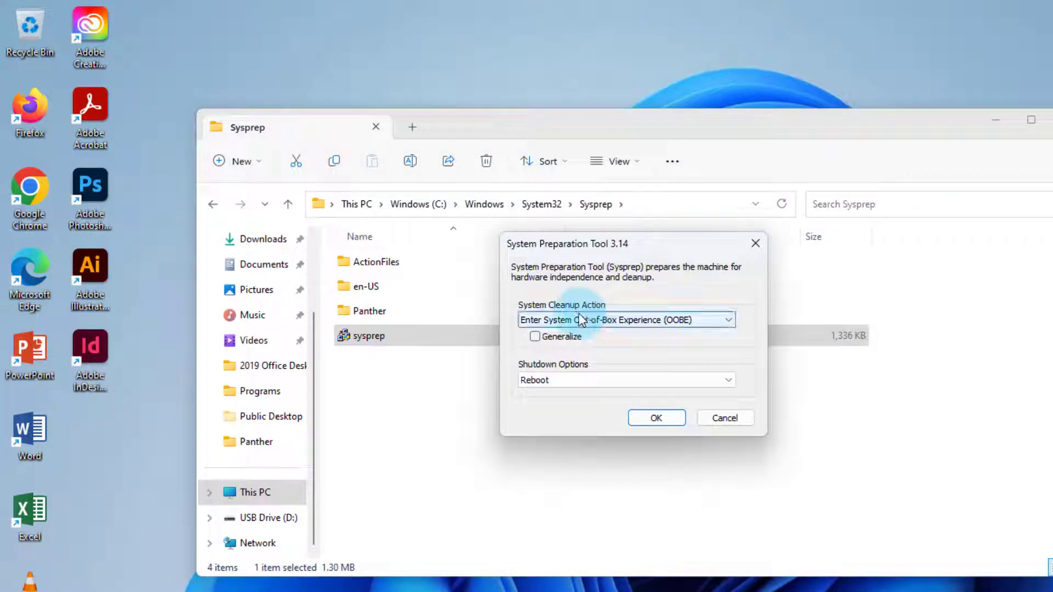
pyautogui.click(551, 339)
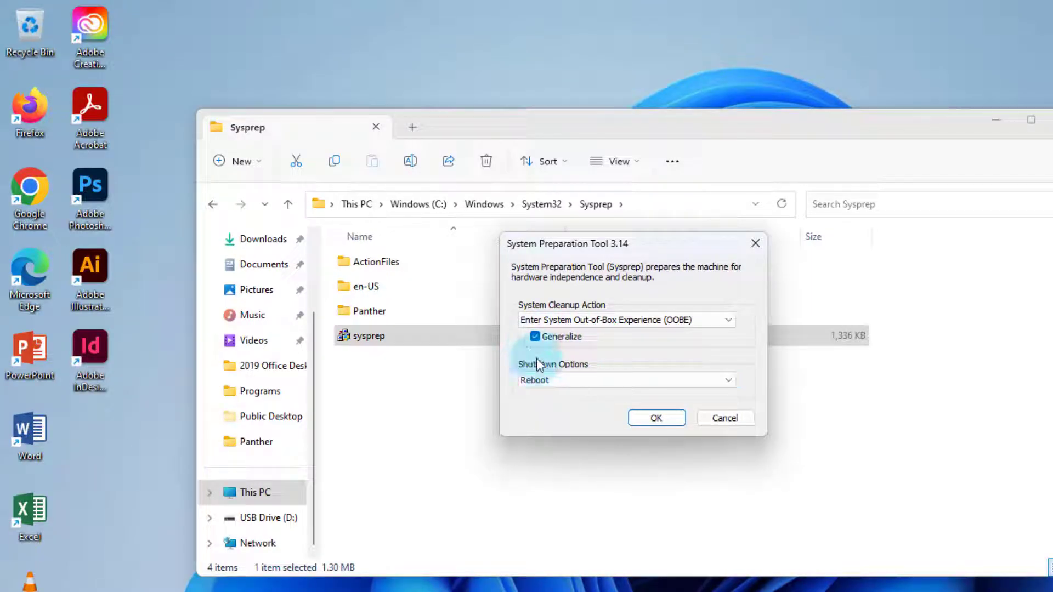
pyautogui.click(574, 378)
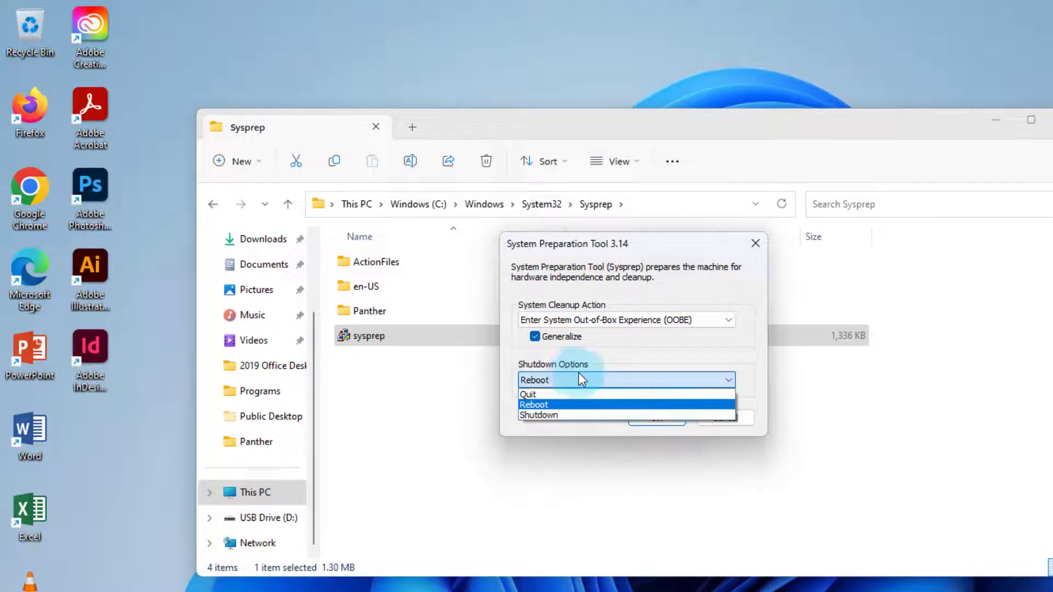
pyautogui.click(551, 413)
pyautogui.click(657, 417)
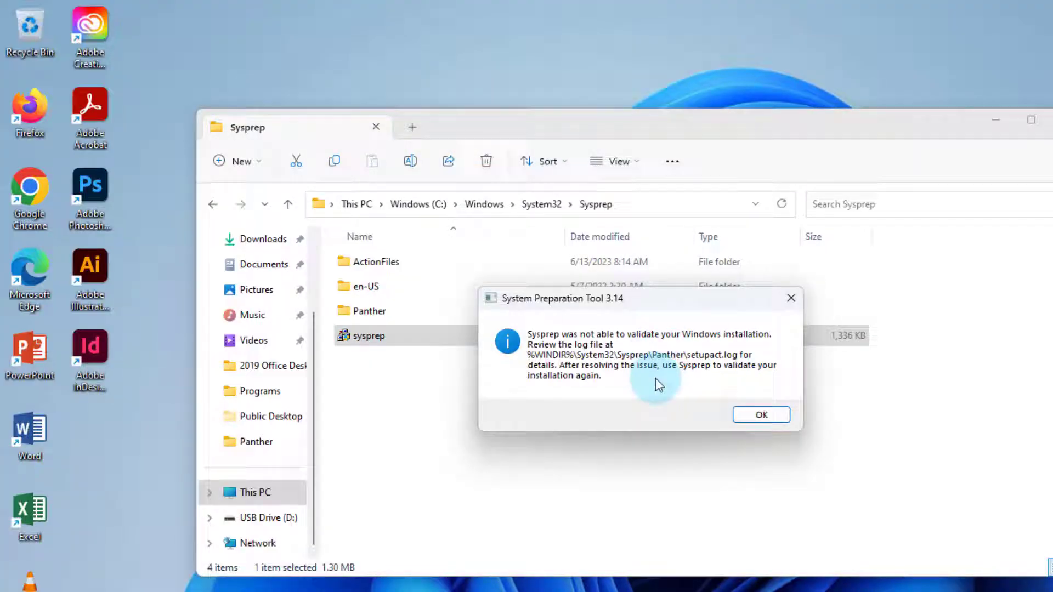
# Step: Dismiss the validation error and open the setuperr log from the Panther folder
pyautogui.click(764, 417)
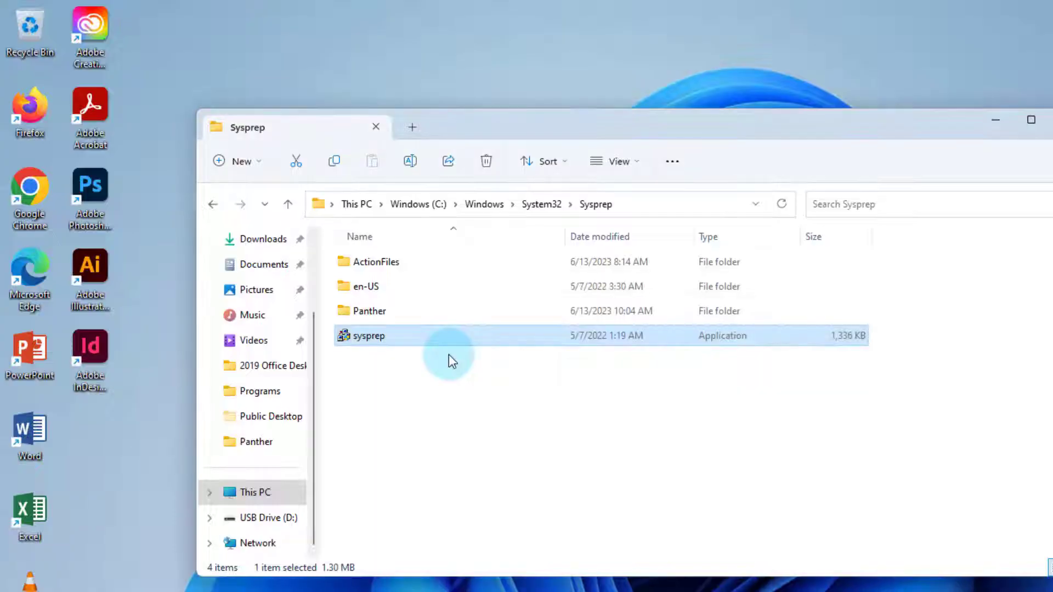
pyautogui.doubleClick(377, 312)
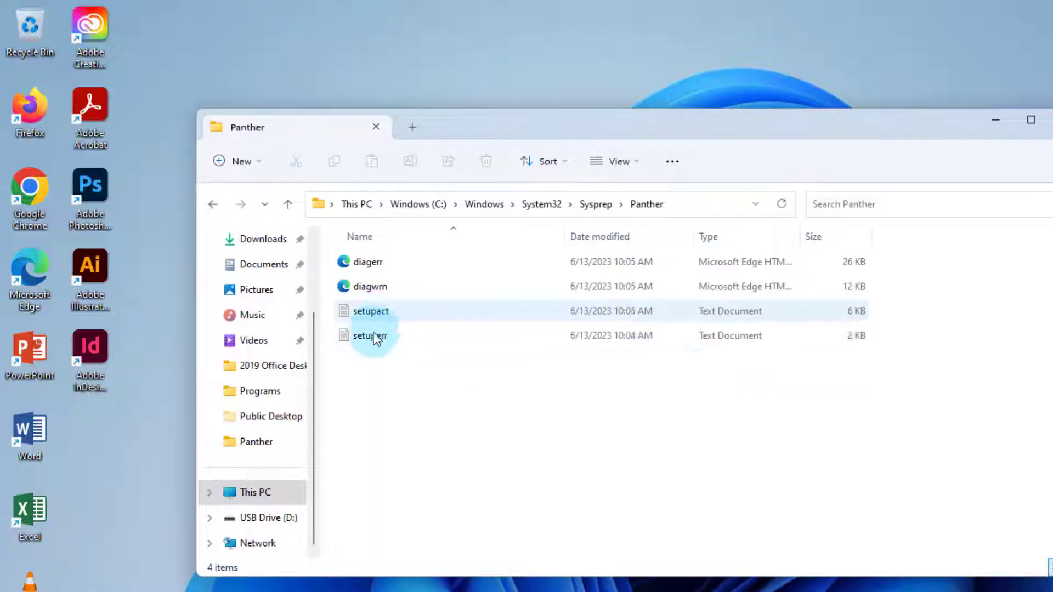
pyautogui.doubleClick(375, 336)
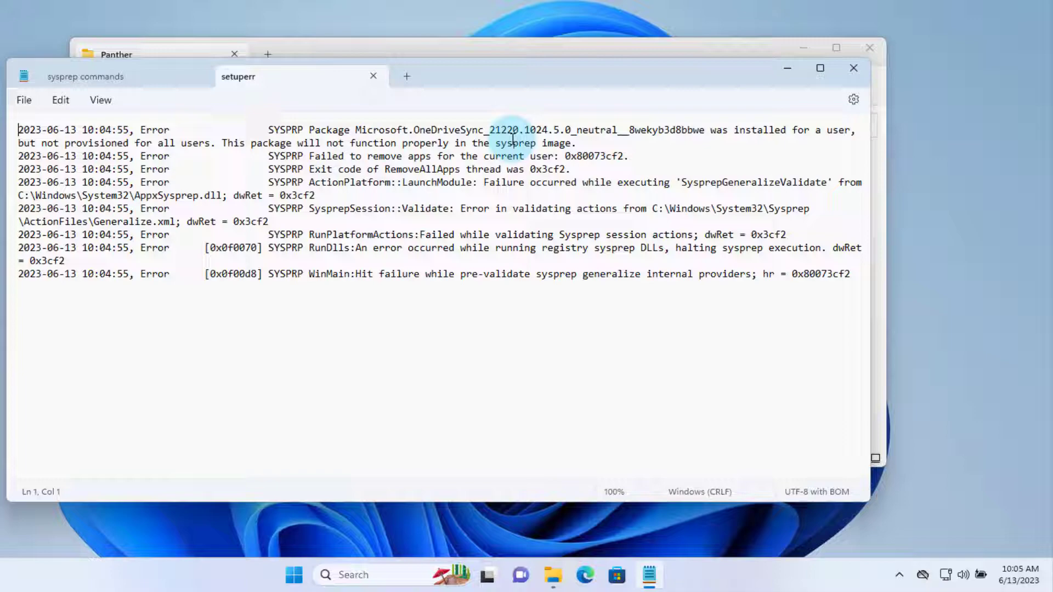
# Step: Highlight the Microsoft.OneDriveSync package name and its not-provisioned-for-all-users explanation in setuperr
pyautogui.moveTo(268, 131); pyautogui.dragTo(854, 125)
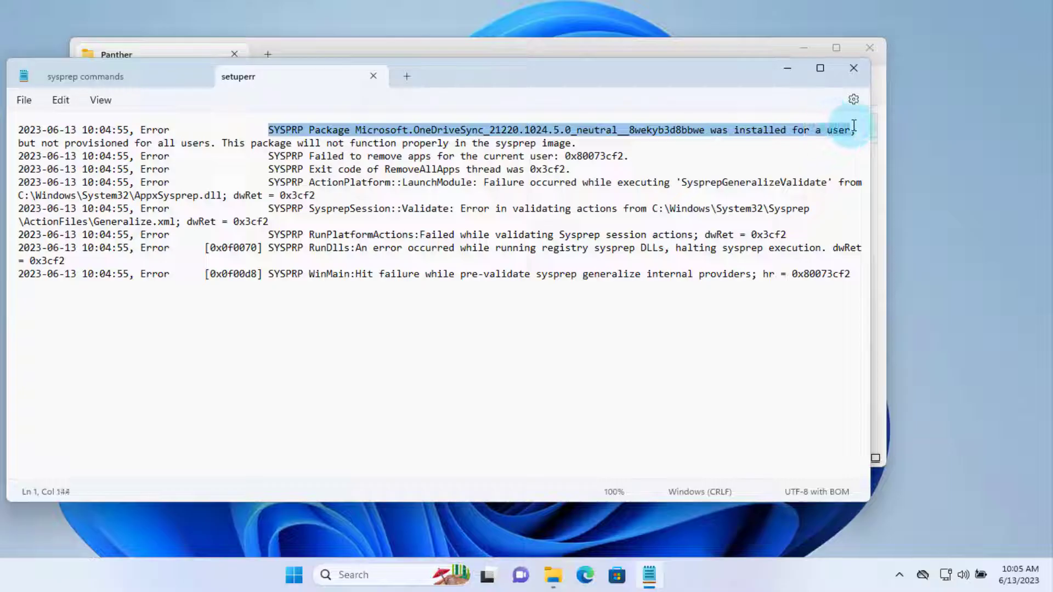
pyautogui.doubleClick(222, 143)
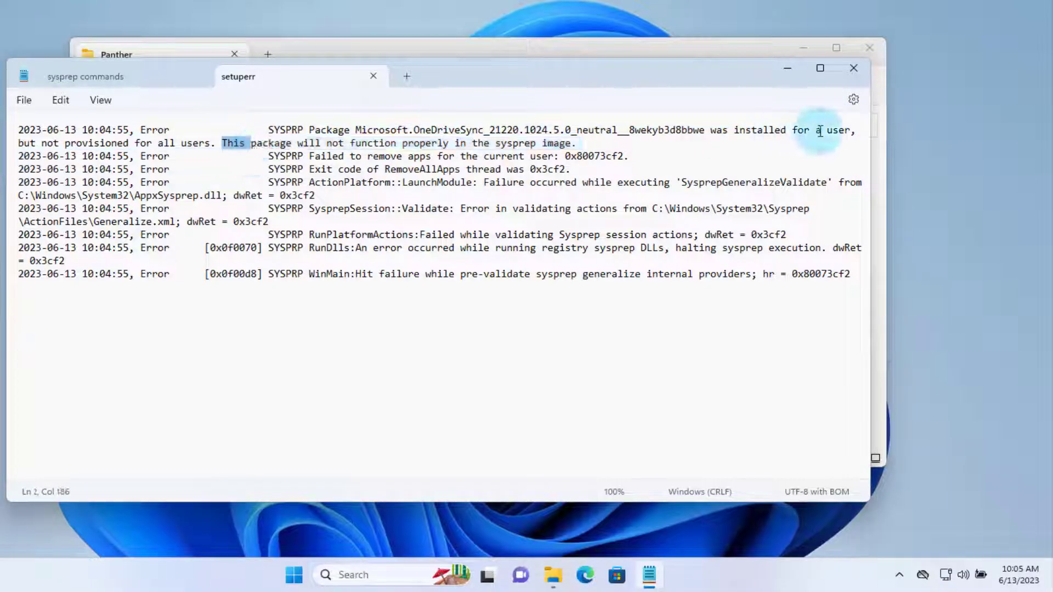
pyautogui.moveTo(18, 143); pyautogui.dragTo(419, 144)
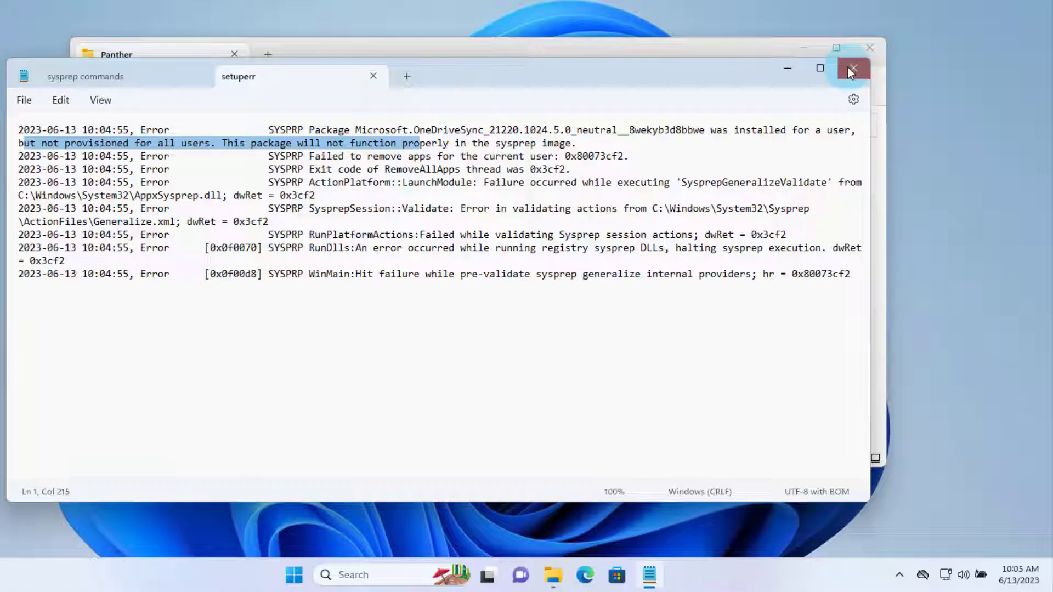
pyautogui.moveTo(268, 129); pyautogui.dragTo(851, 126)
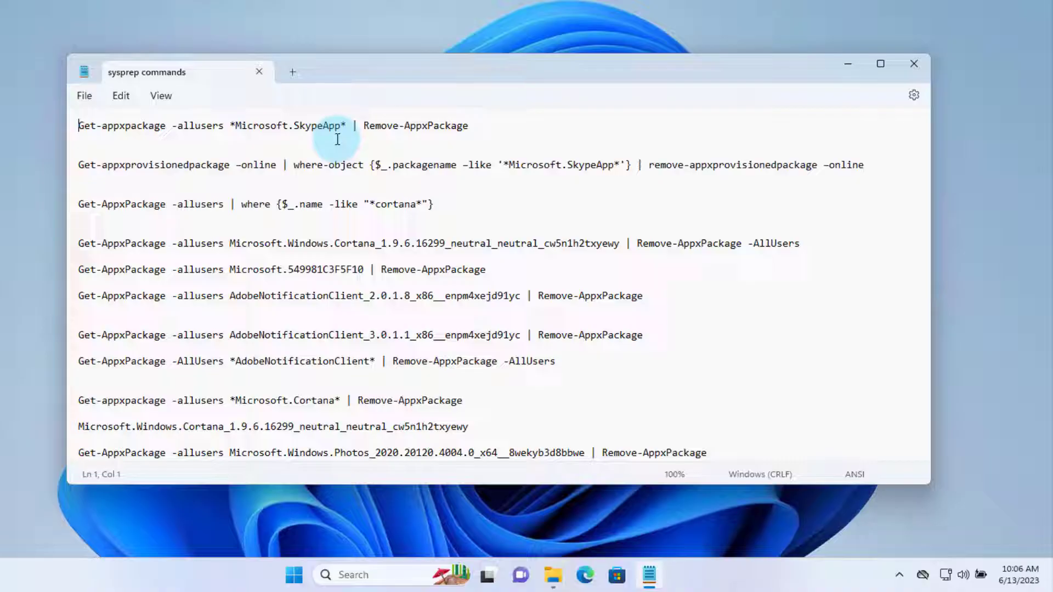
# Step: Copy the OneDriveSync_21220 Get-AppxPackage removal command line from the sysprep commands file
pyautogui.scroll(-3, 665, 241)
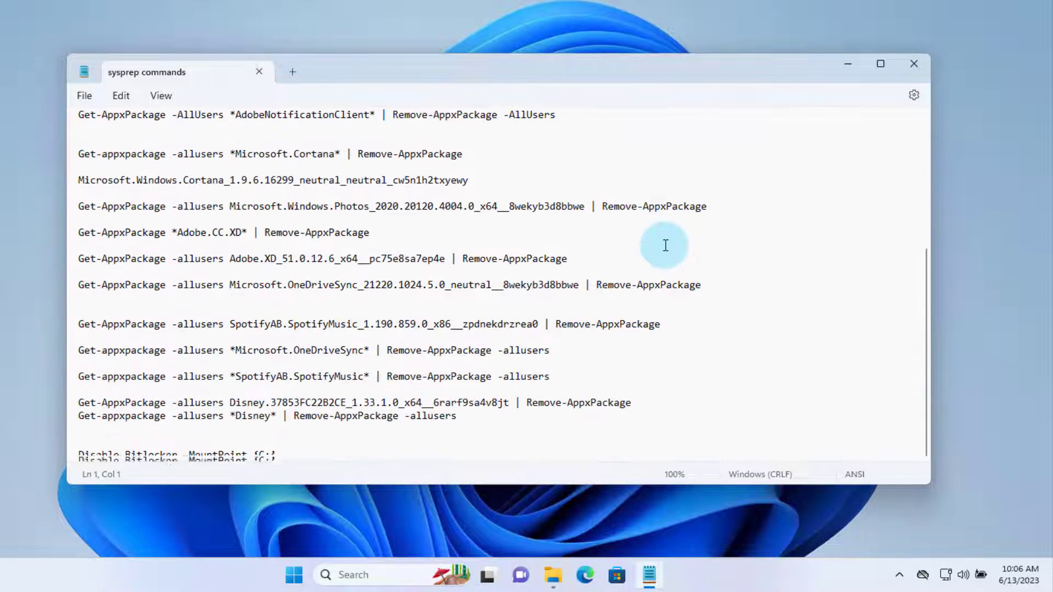
pyautogui.scroll(3, 665, 246)
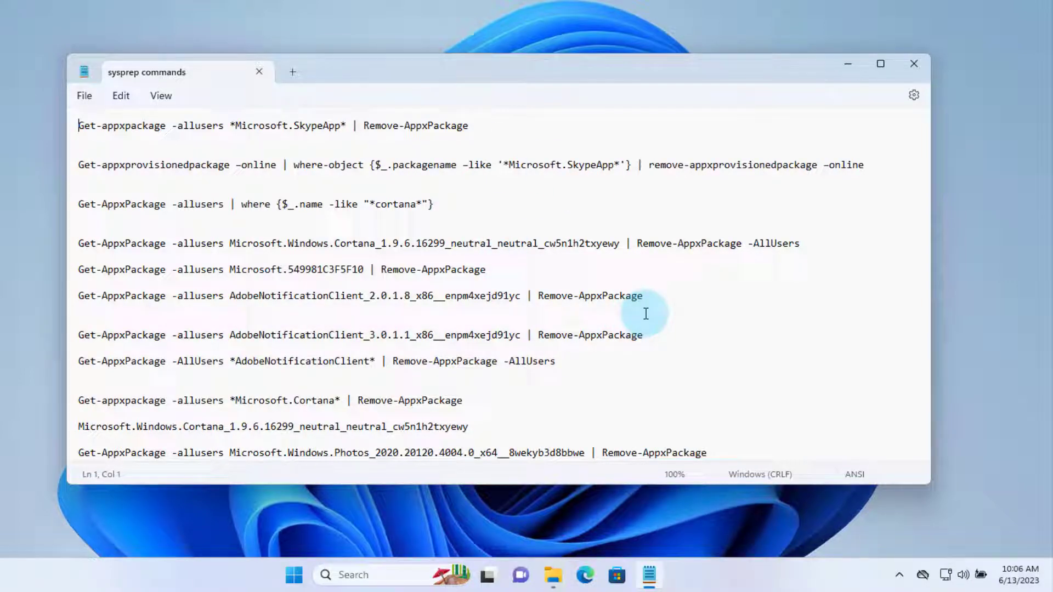
pyautogui.scroll(-2, 644, 310)
pyautogui.scroll(2, 636, 315)
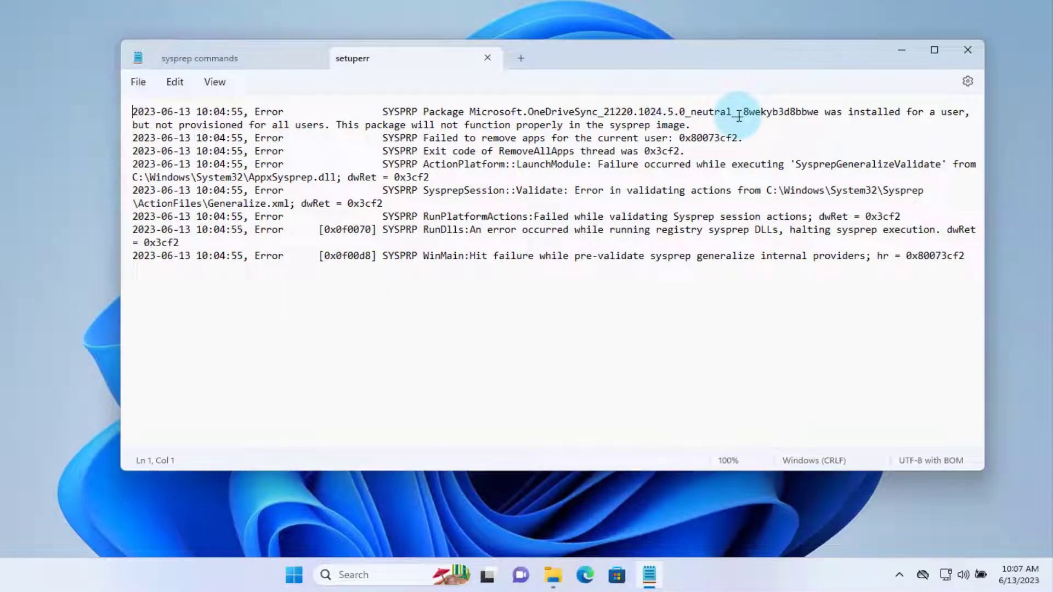
pyautogui.moveTo(738, 111); pyautogui.dragTo(376, 108)
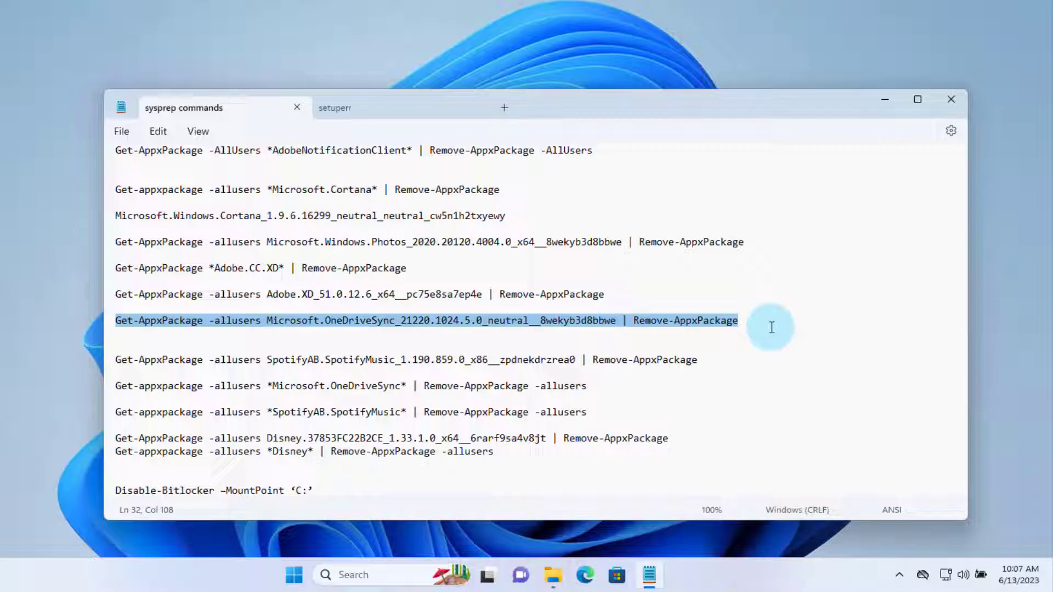
pyautogui.moveTo(586, 385); pyautogui.dragTo(88, 386)
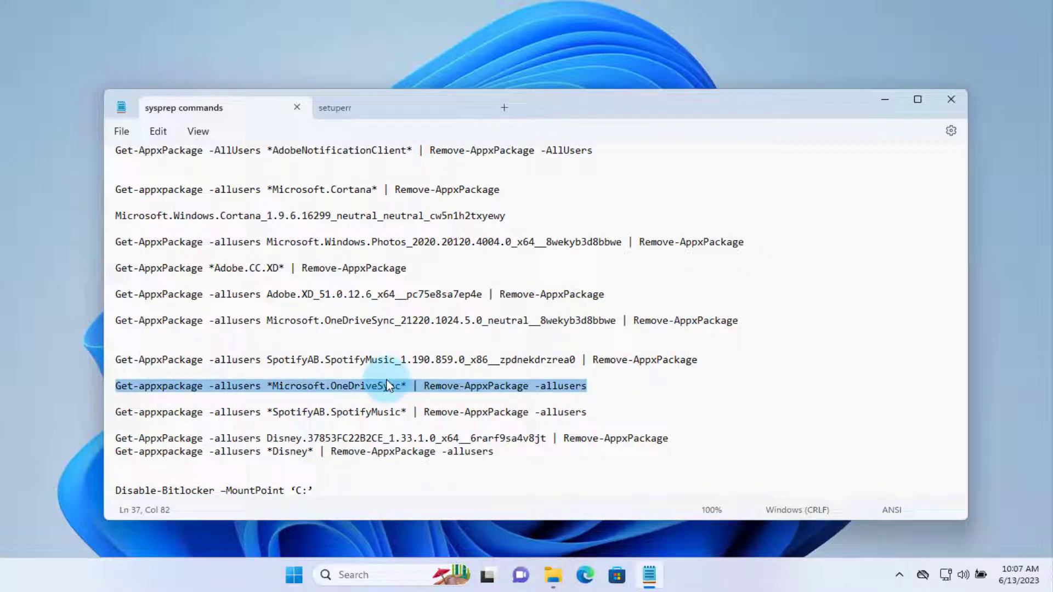
pyautogui.tripleClick(548, 321)
pyautogui.hotkey('ctrl', 'c')
pyautogui.rightClick(657, 320)
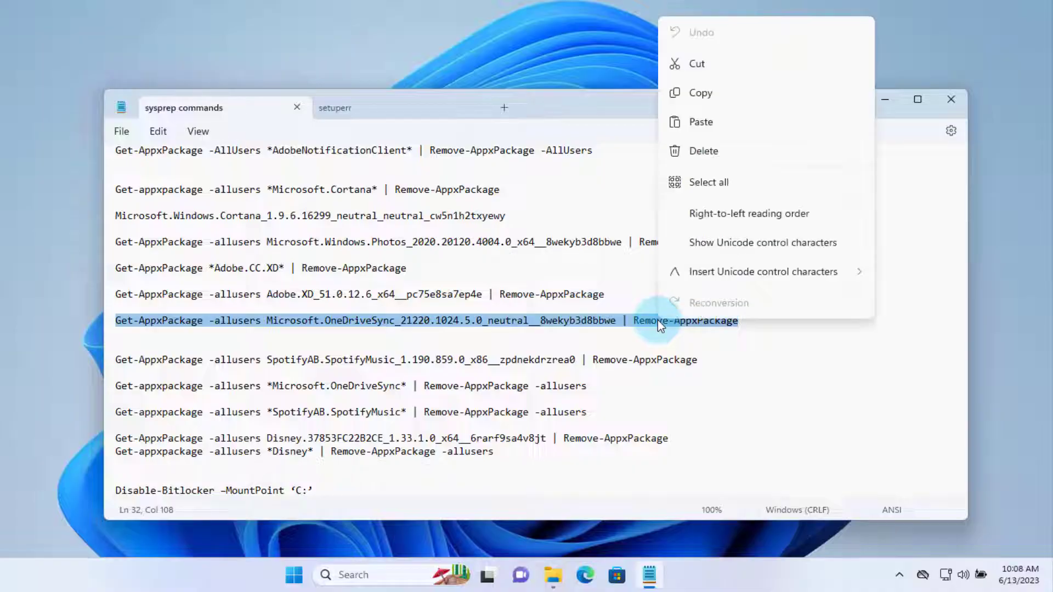
pyautogui.click(693, 98)
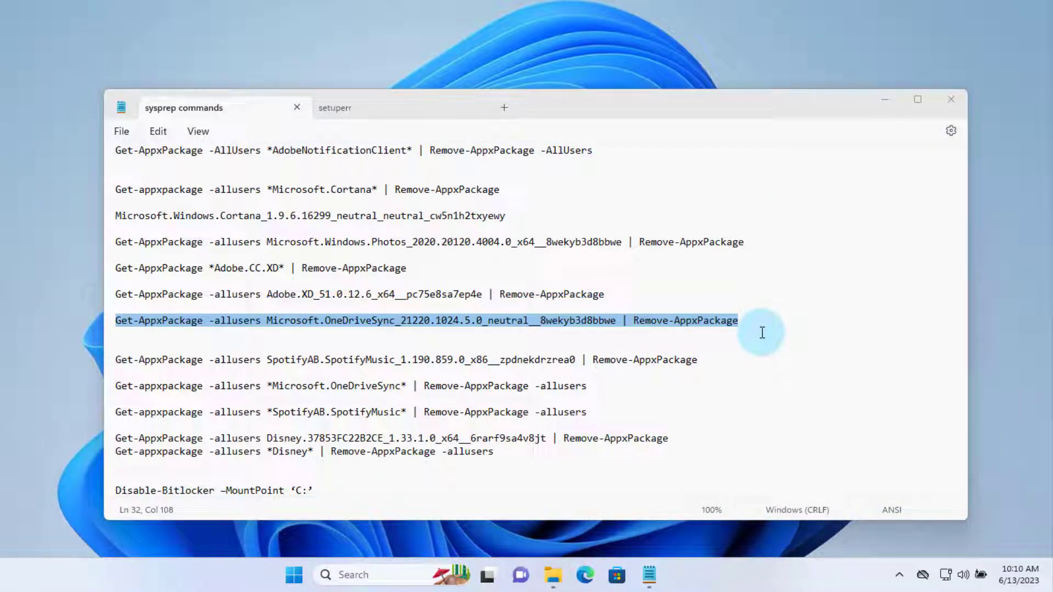
# Step: Search for 'powe' and launch Windows PowerShell as administrator
pyautogui.click(359, 580)
pyautogui.write('p')
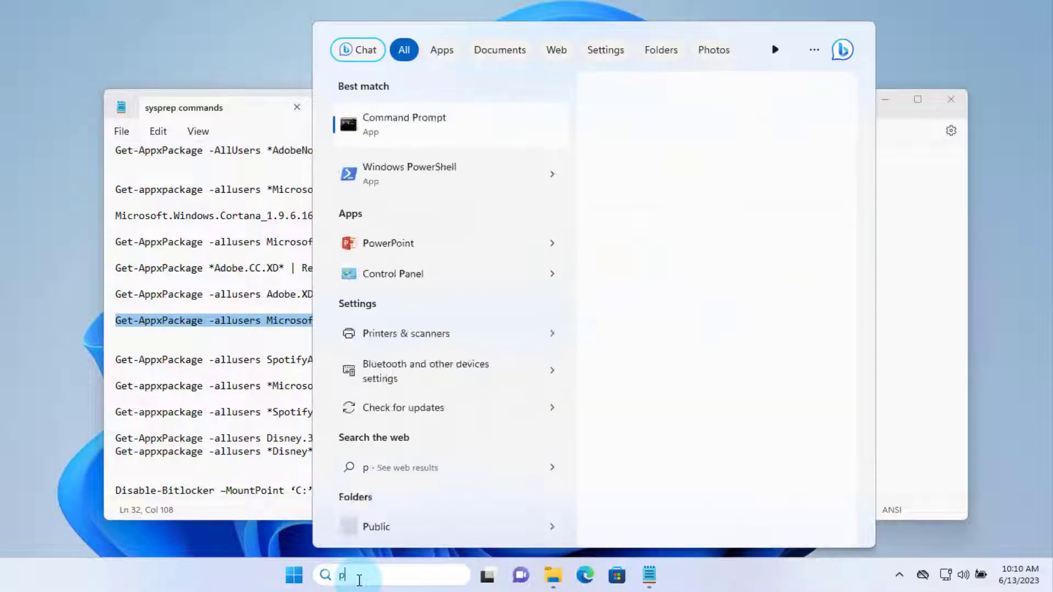
pyautogui.write('owe')
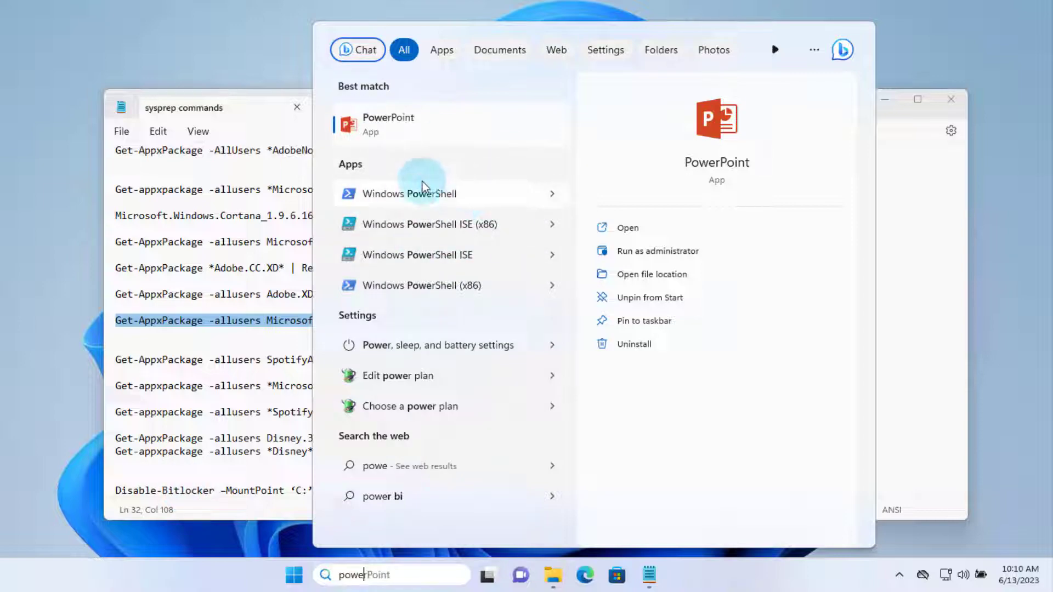
pyautogui.click(548, 198)
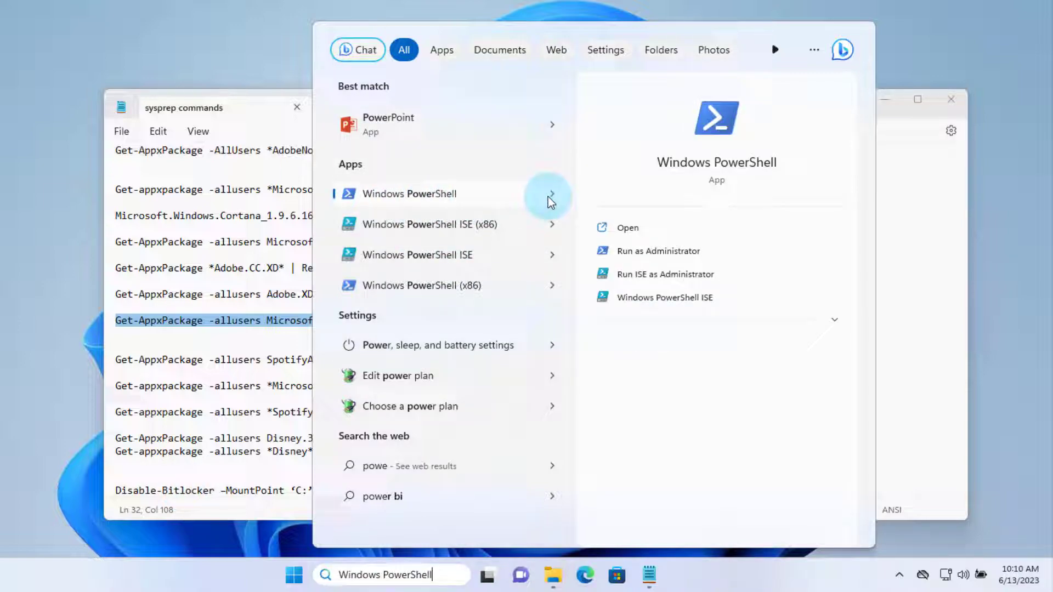
pyautogui.rightClick(481, 189)
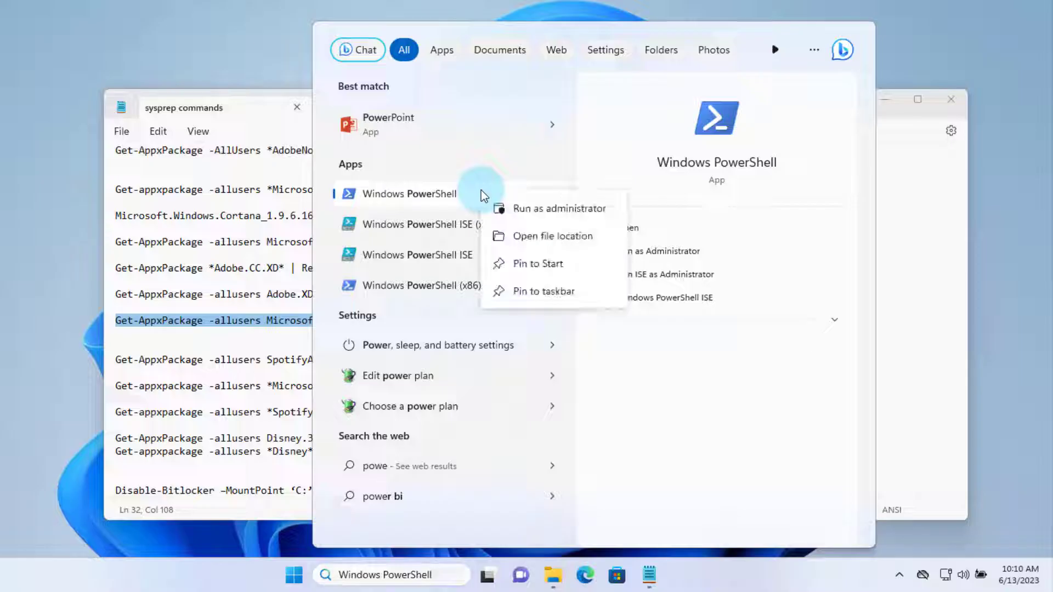
pyautogui.click(519, 208)
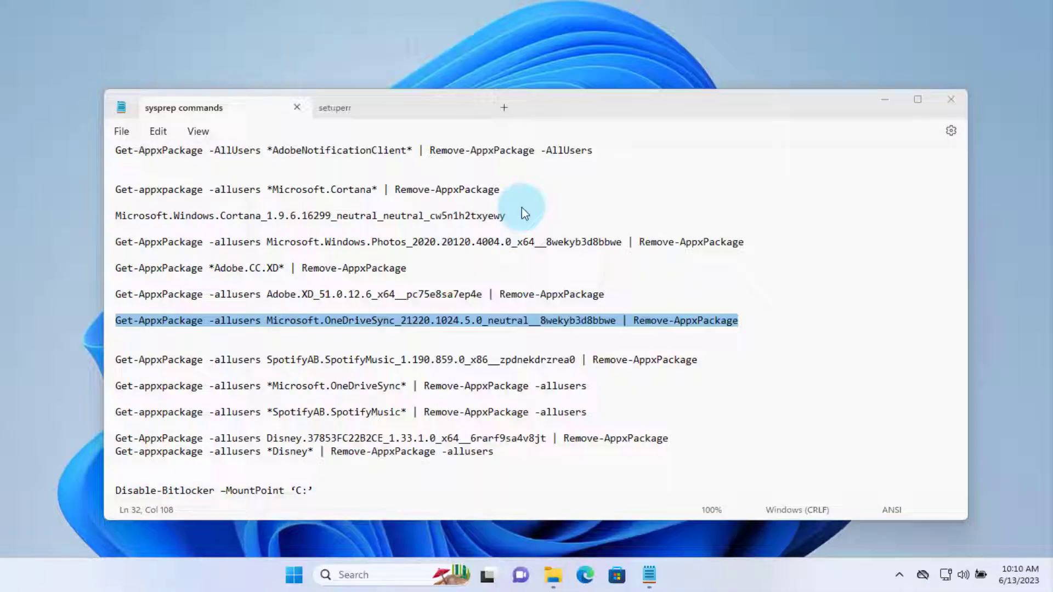
# Step: Approve elevation, then paste and run the versioned OneDriveSync_21220 removal command
pyautogui.click(480, 405)
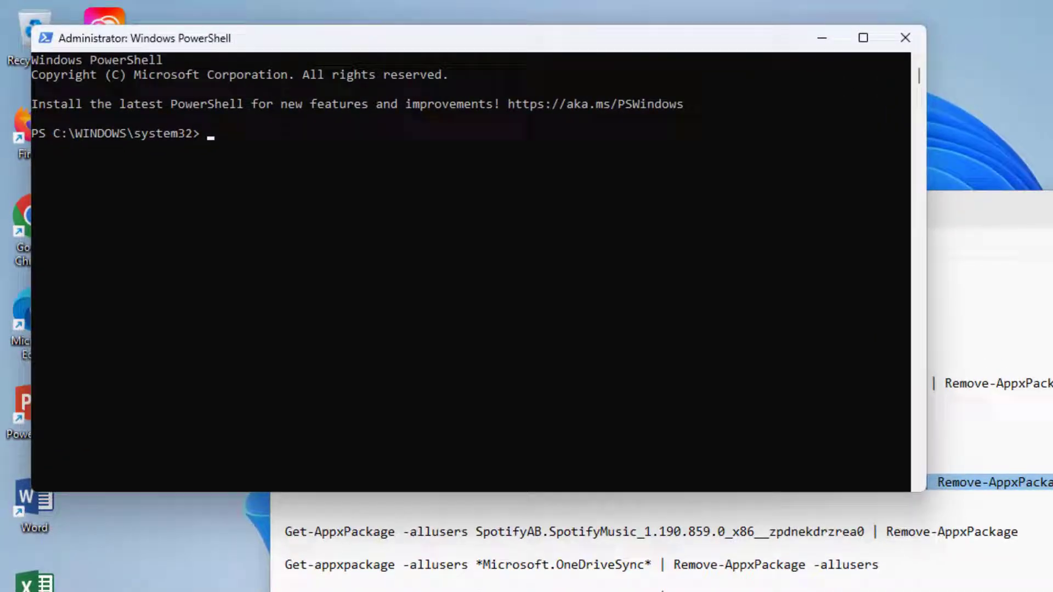
pyautogui.rightClick(567, 162)
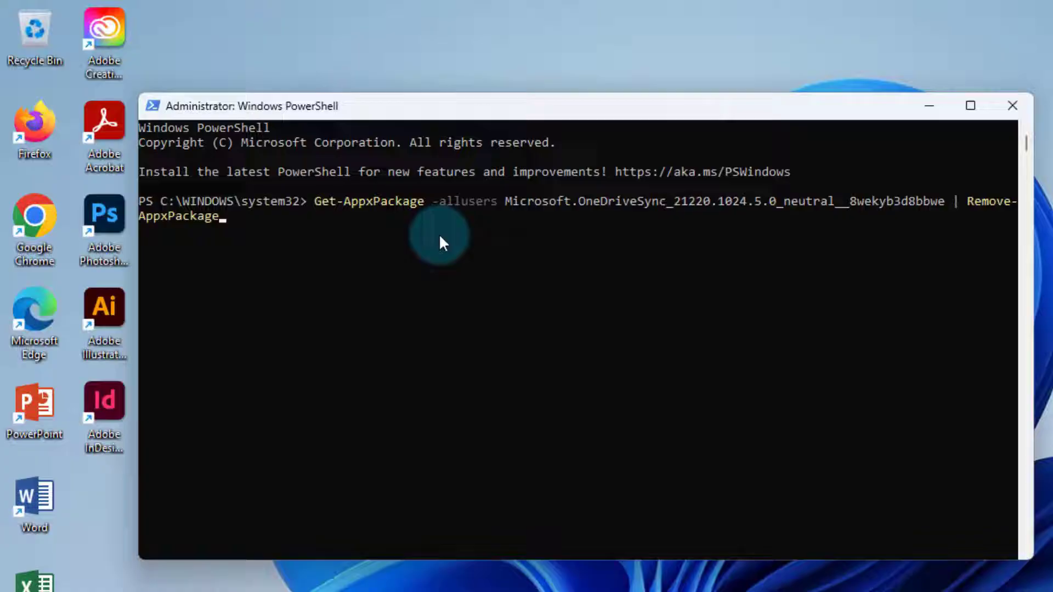
pyautogui.press('Return')
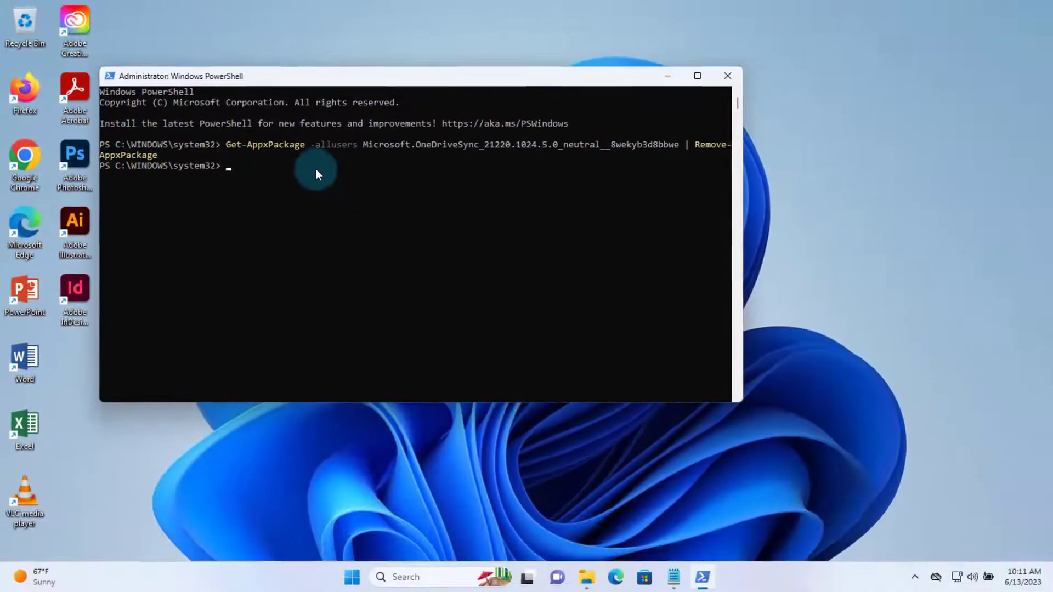
# Step: Copy the wildcard OneDriveSync -allusers removal command from line 37 and run it in PowerShell
pyautogui.click(676, 578)
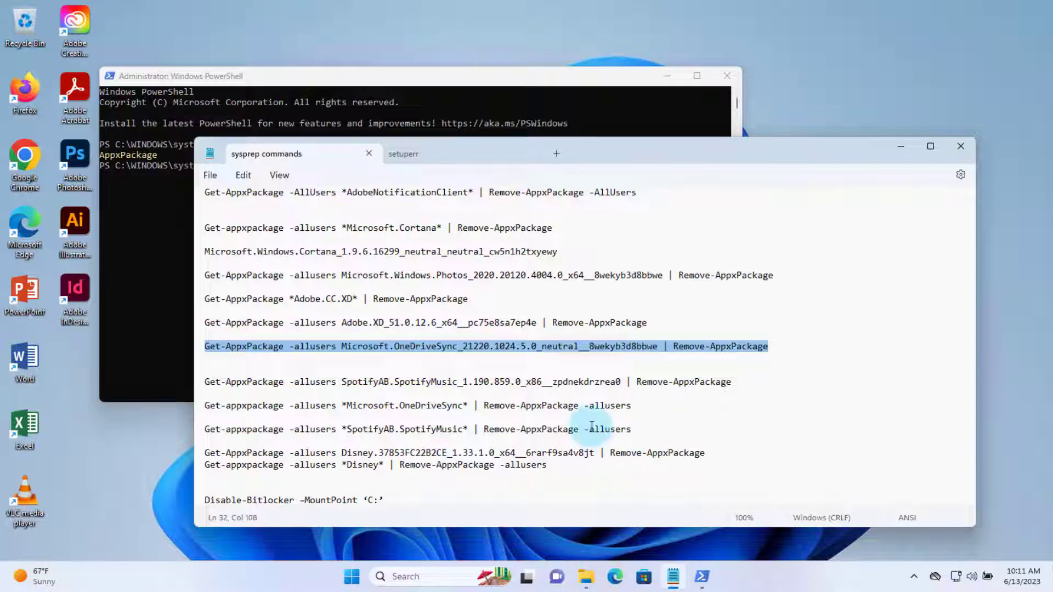
pyautogui.moveTo(631, 405); pyautogui.dragTo(321, 400)
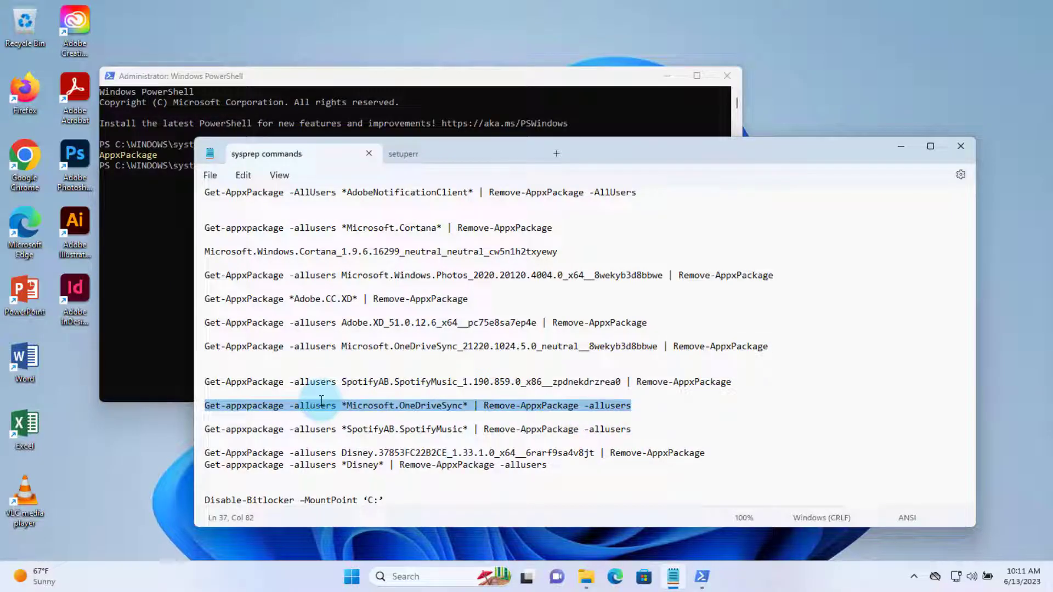
pyautogui.rightClick(564, 412)
pyautogui.click(593, 212)
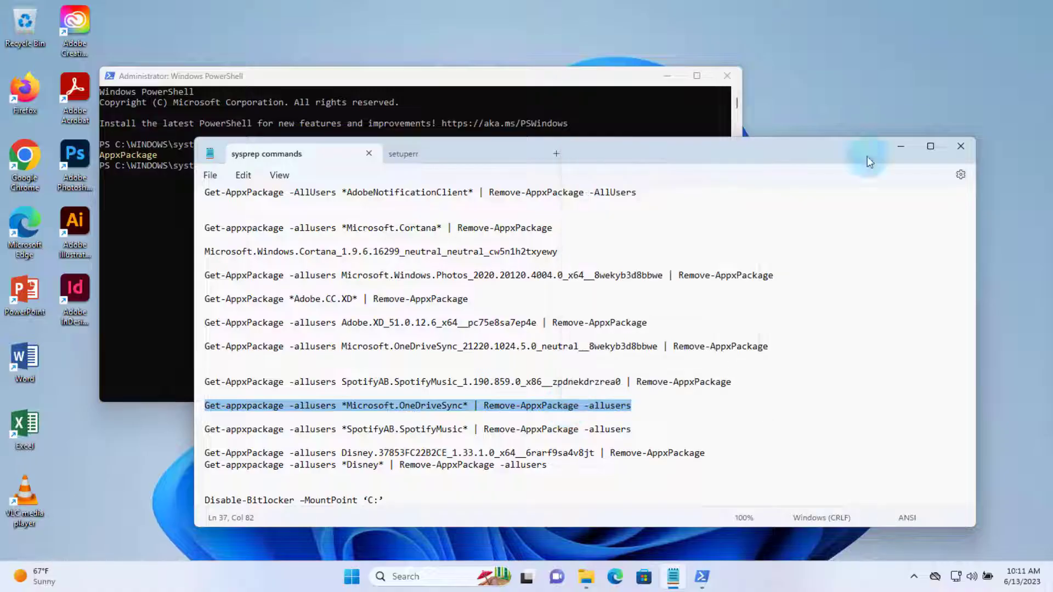
pyautogui.click(900, 145)
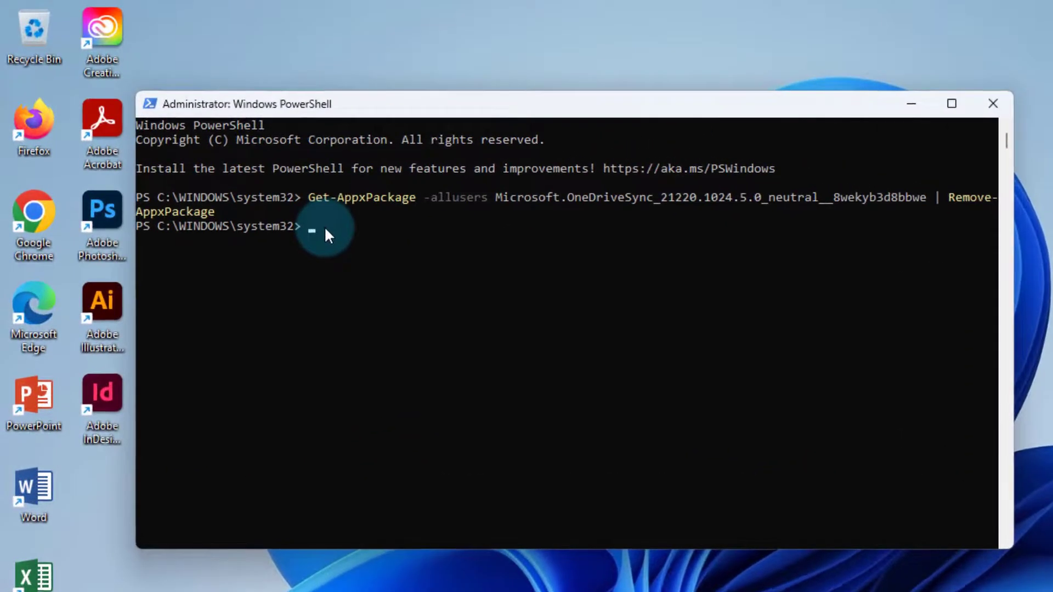
pyautogui.rightClick(282, 199)
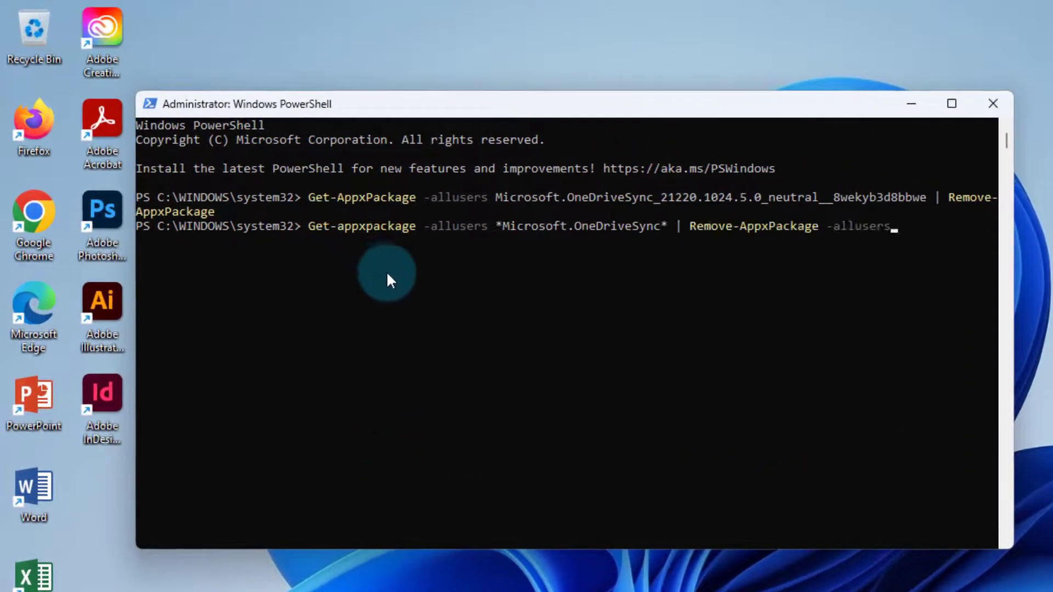
pyautogui.press('Return')
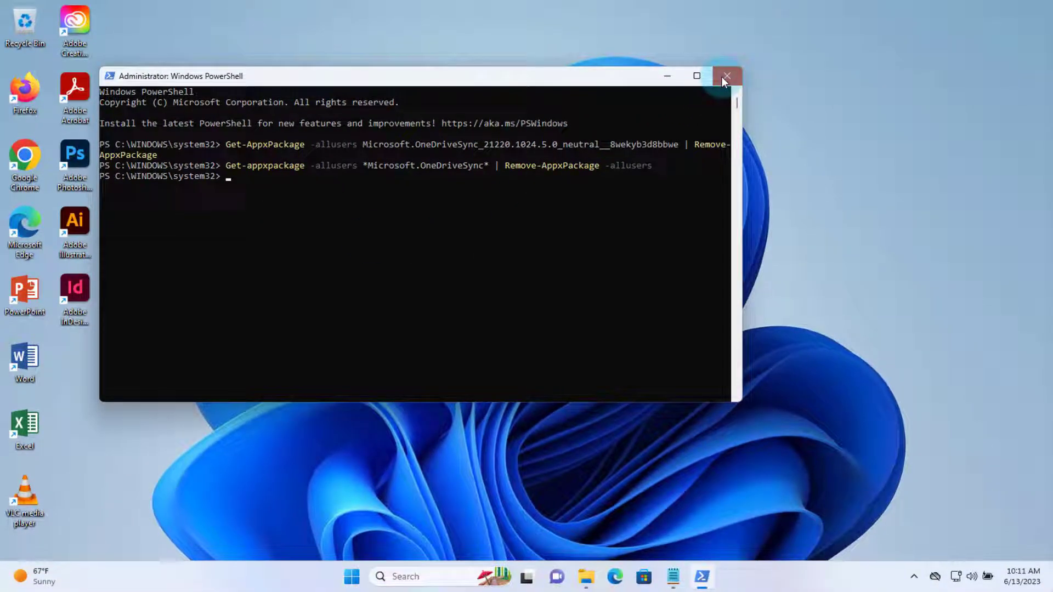
# Step: Close PowerShell, return from Panther to the Sysprep folder, and run sysprep as administrator
pyautogui.click(726, 76)
pyautogui.click(459, 272)
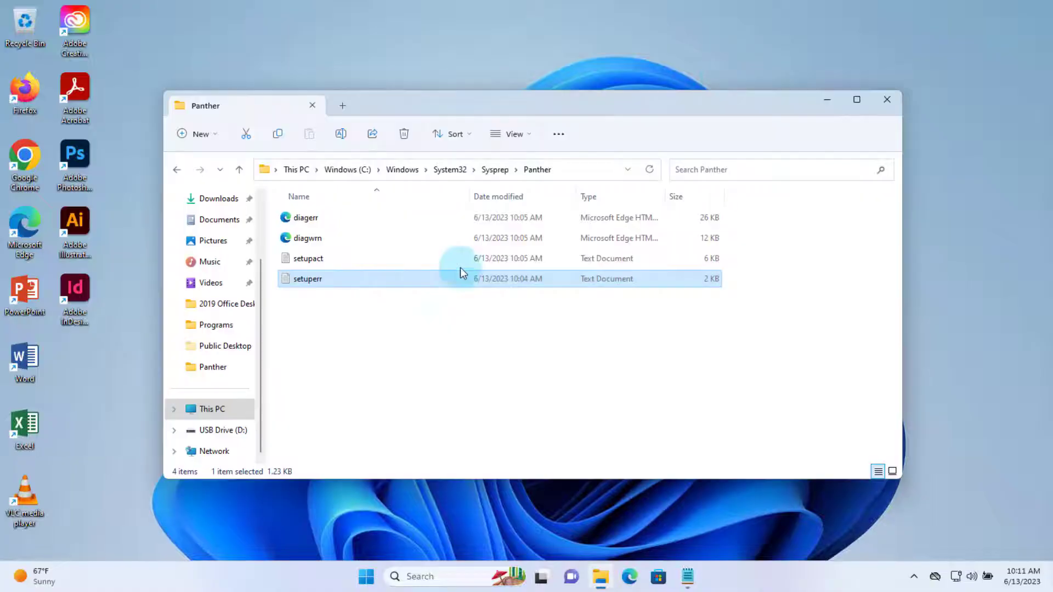
pyautogui.click(494, 169)
pyautogui.click(305, 282)
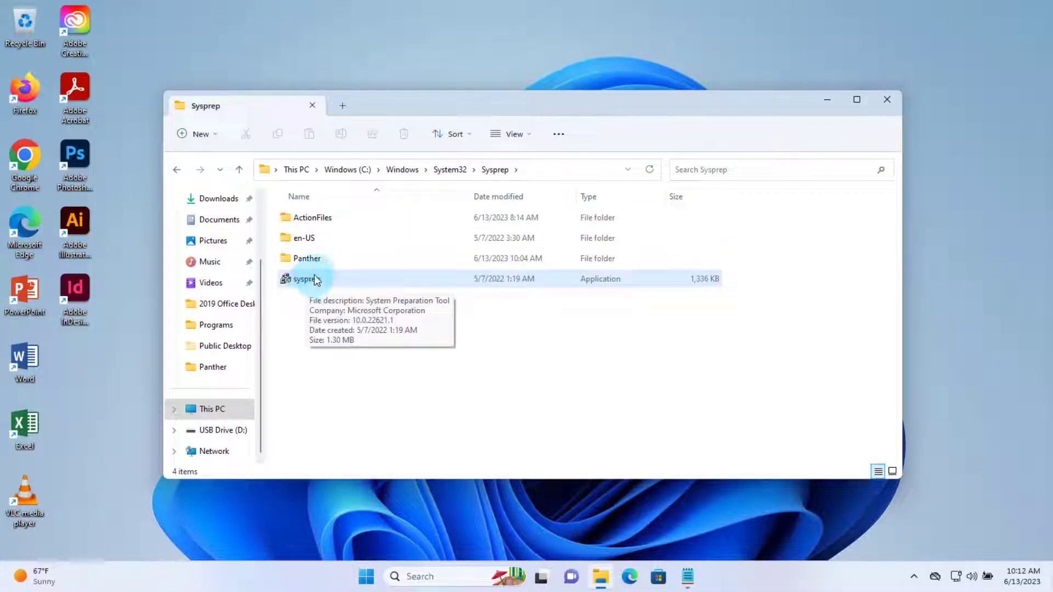
pyautogui.click(303, 279)
pyautogui.rightClick(303, 280)
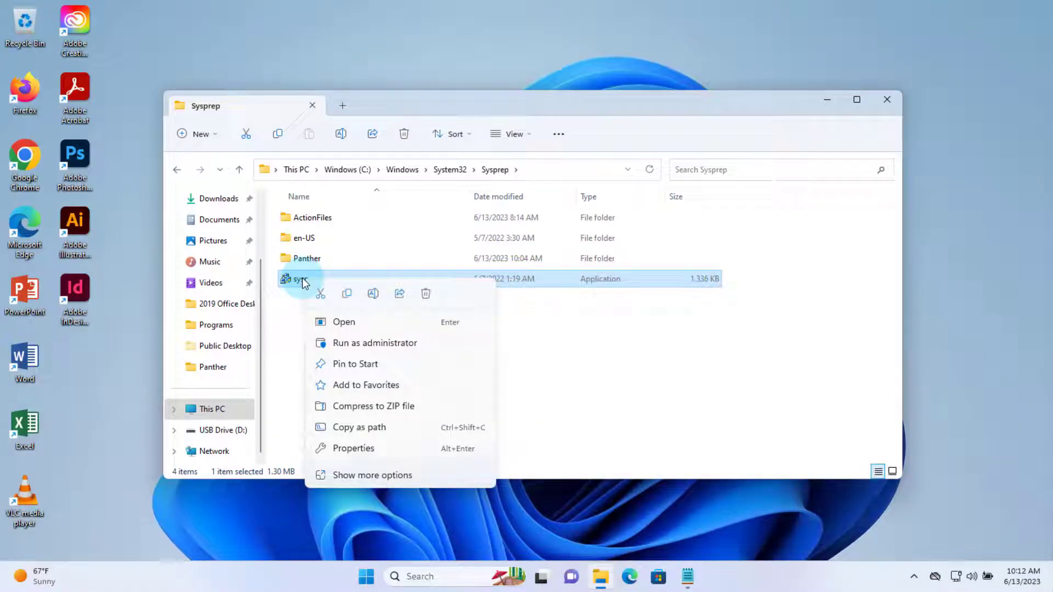
pyautogui.click(349, 341)
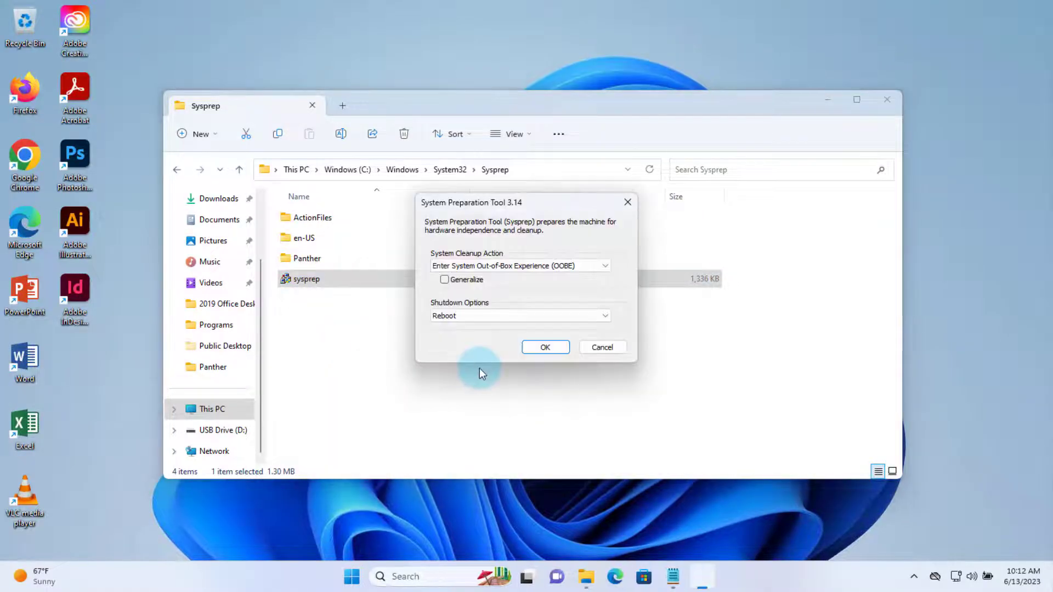
# Step: Start Sysprep with Shutdown selected and Generalize ticked
pyautogui.click(469, 315)
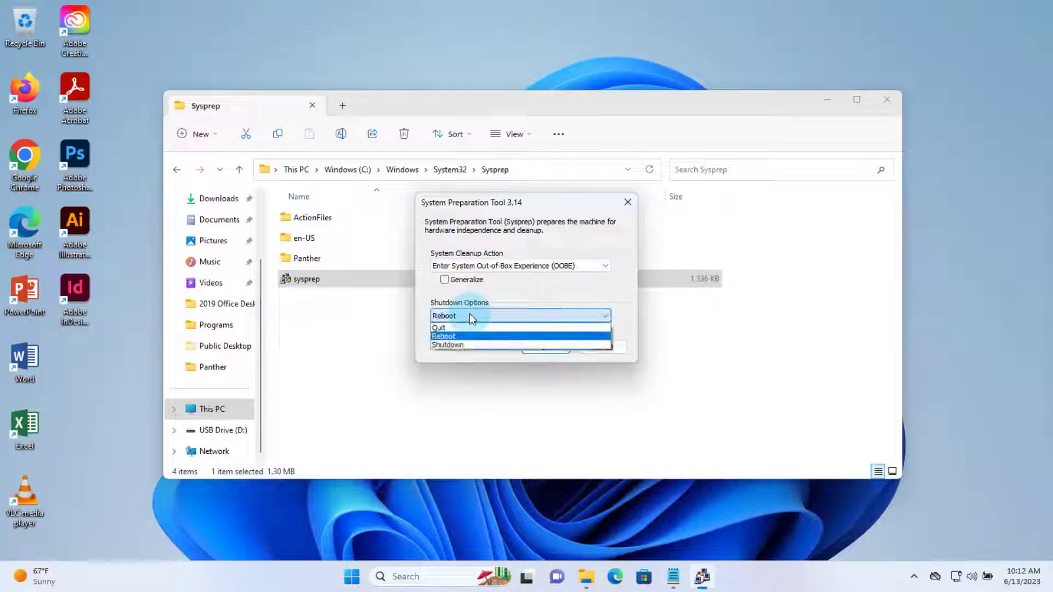
pyautogui.click(455, 344)
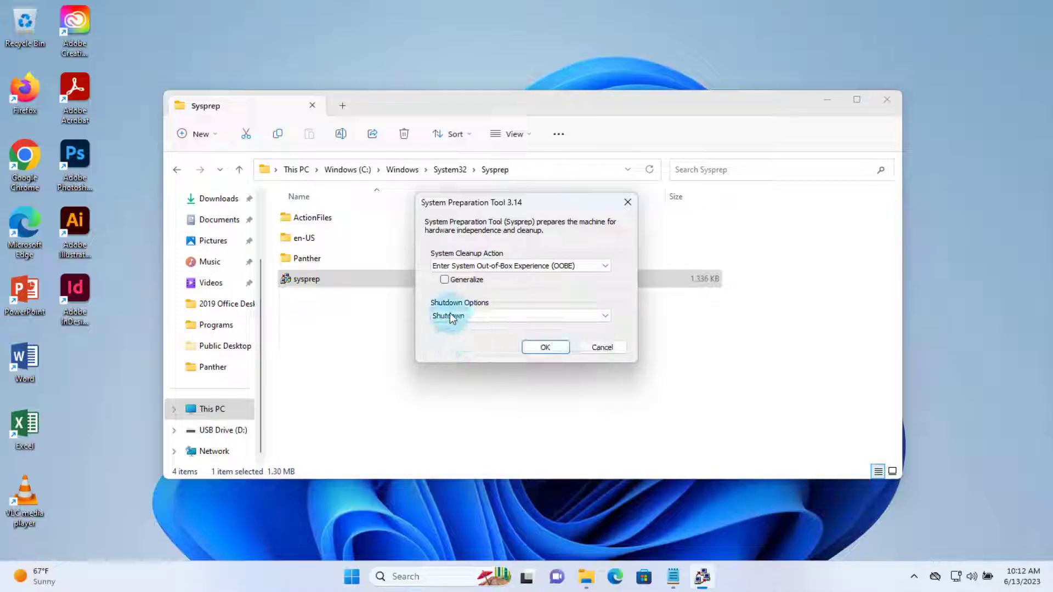
pyautogui.click(451, 284)
pyautogui.click(536, 349)
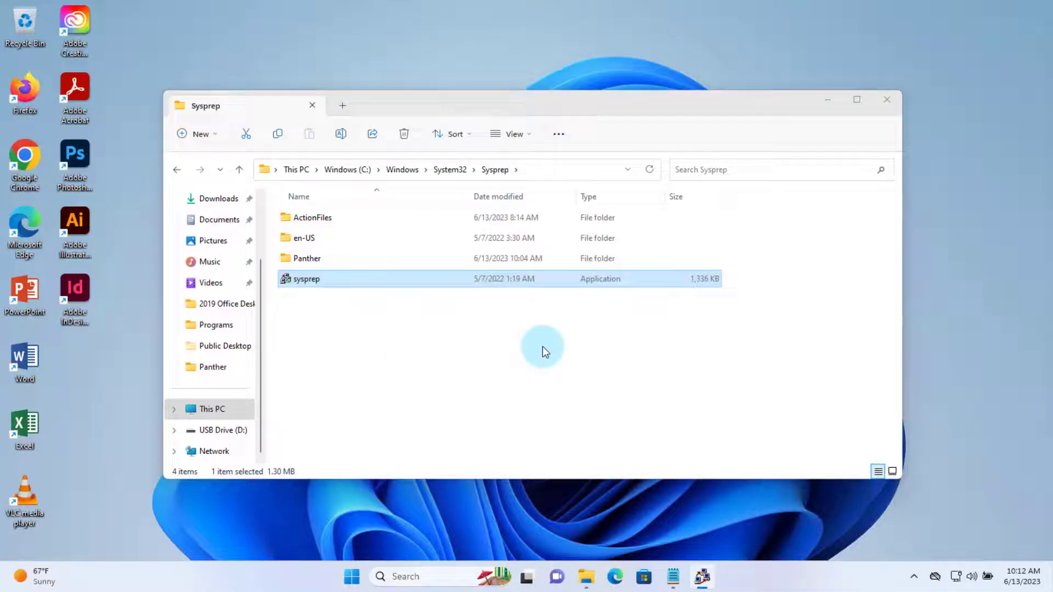
# Step: Close the File Explorer window while Sysprep works through its generalize phase
pyautogui.click(891, 102)
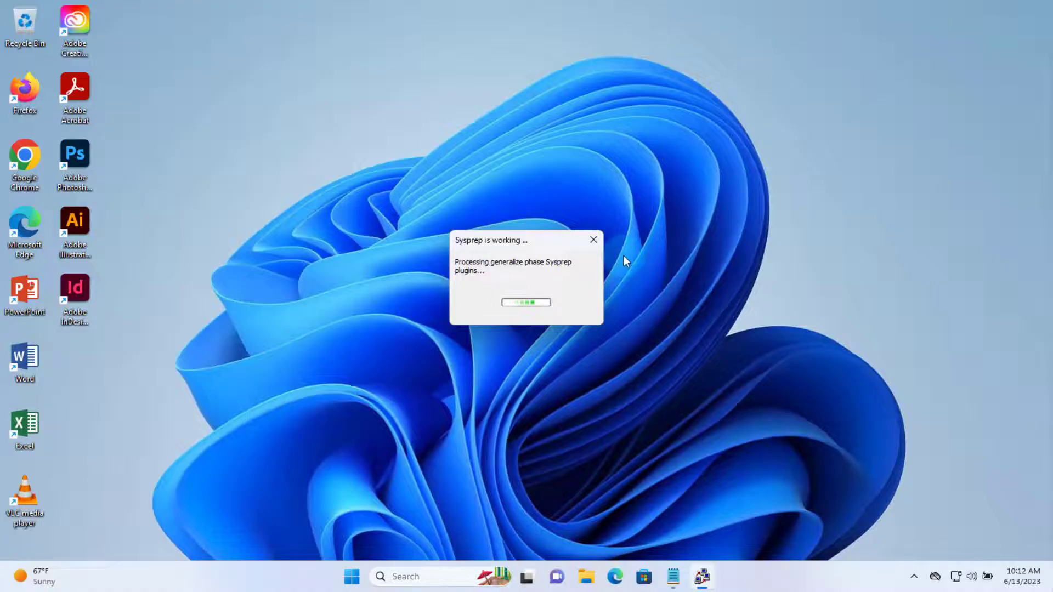